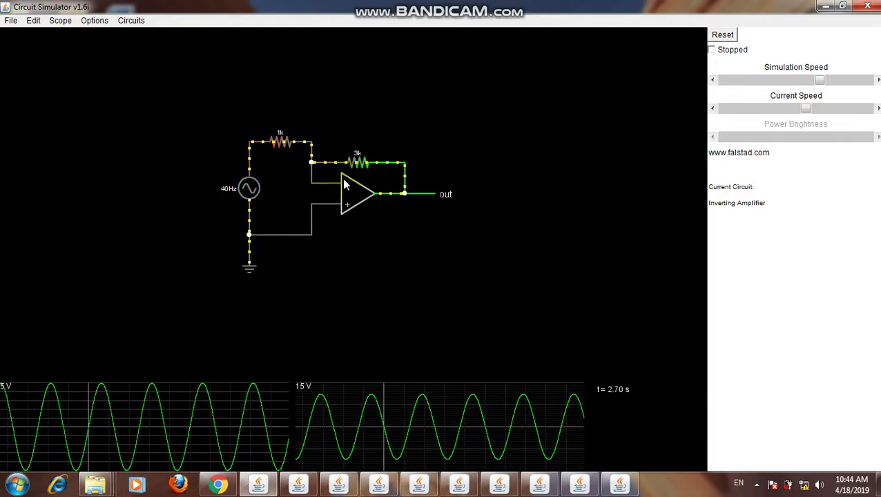
Inspect the inverting amplifier's input and output waveforms and stop its simulation
click(753, 203)
mouse_move(281, 135)
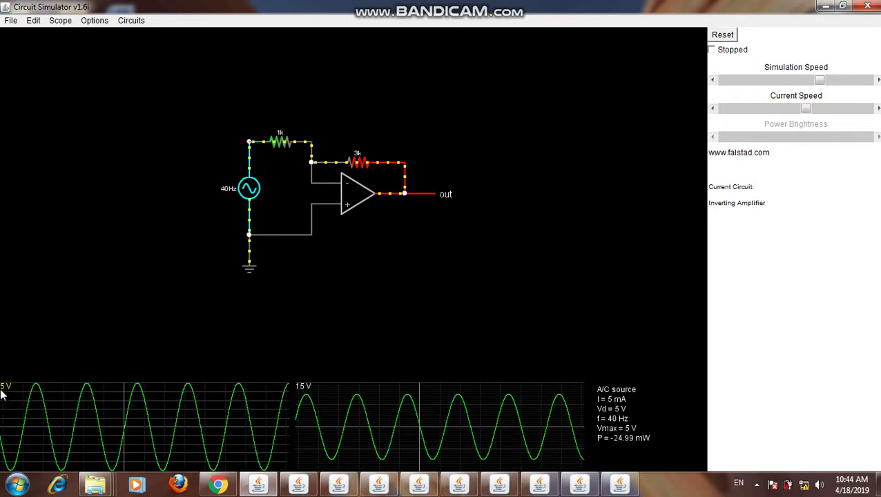
click(302, 384)
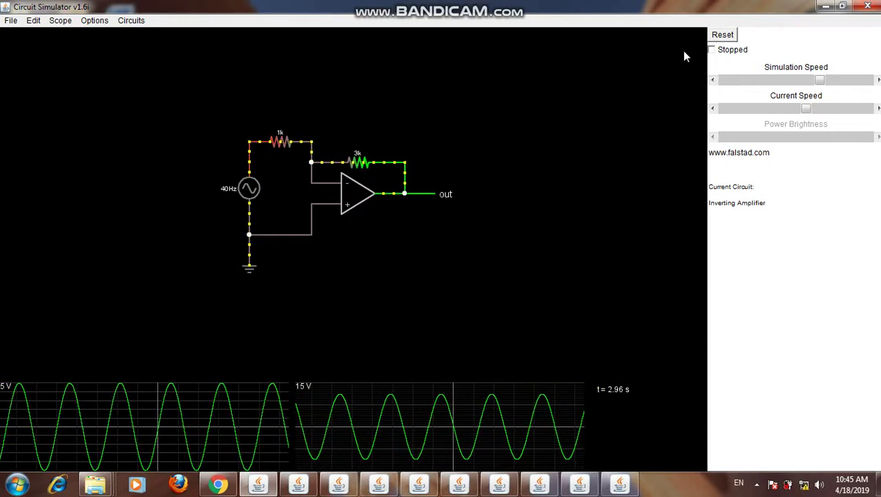
click(711, 49)
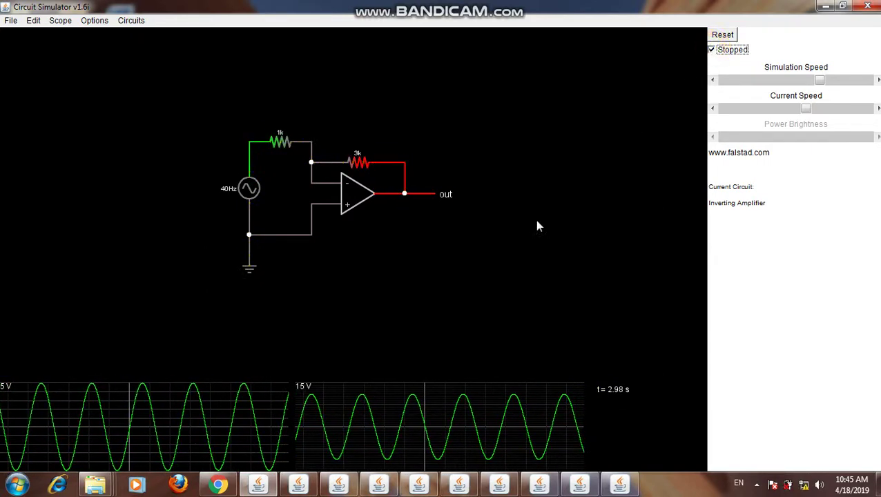
Switch to the Integrator circuit, run its simulation to observe the input and integral waveforms, and stop it
click(295, 488)
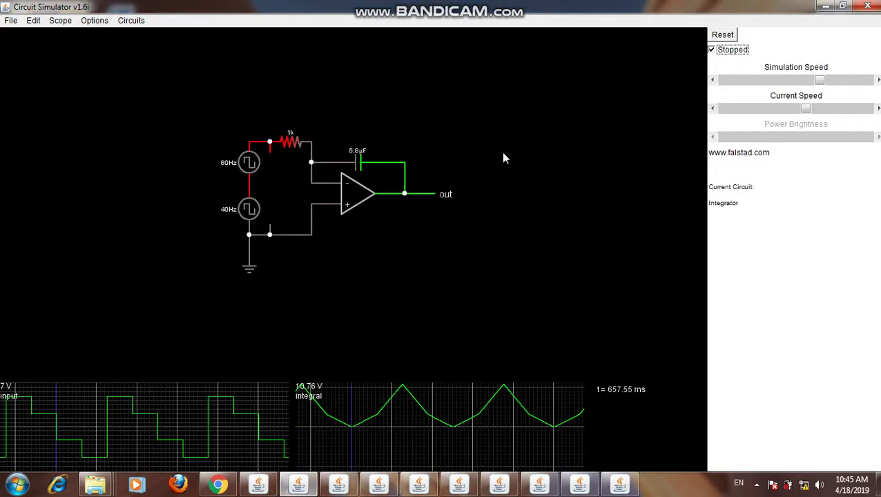
click(711, 51)
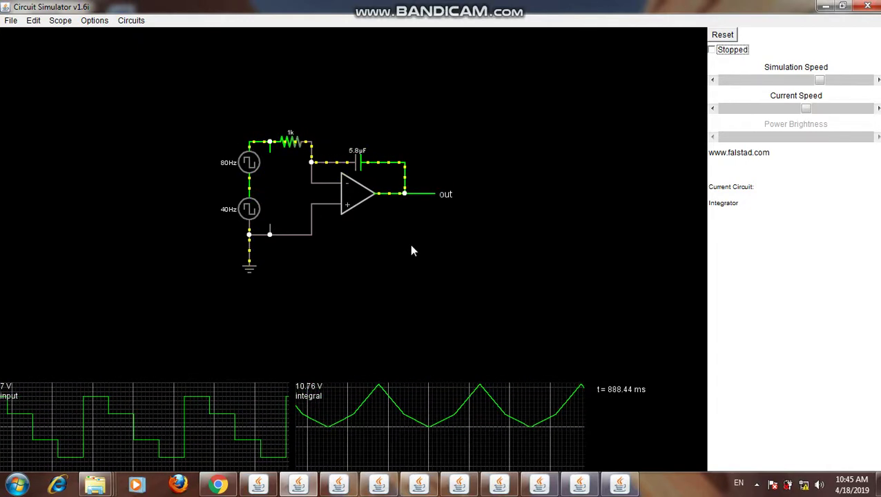
click(714, 52)
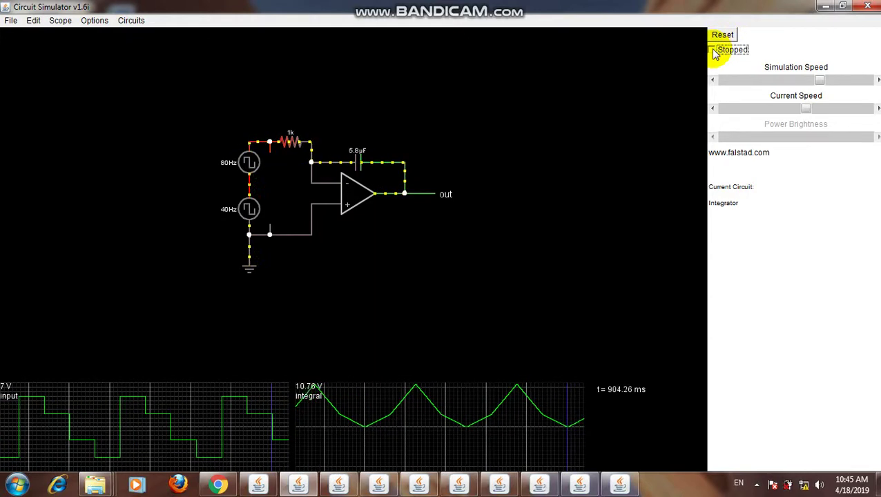
Switch to the Differentiator circuit, start its simulation and compare the triangular input trace with the output trace
click(336, 484)
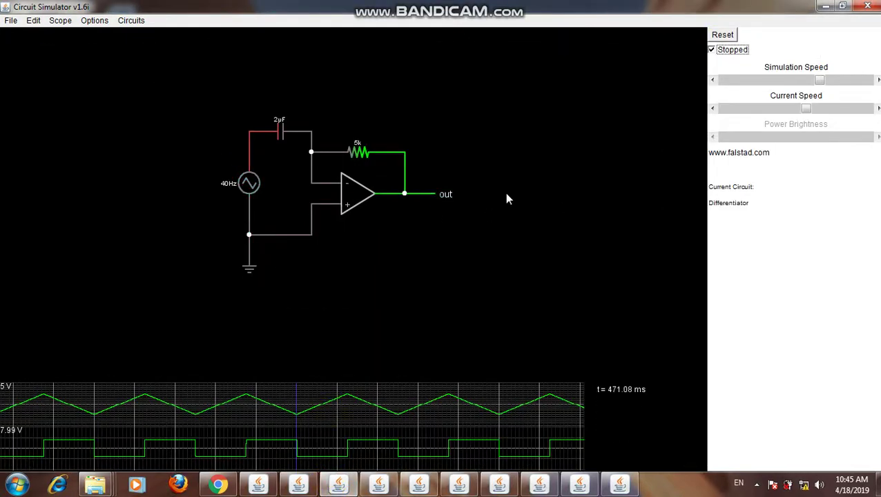
click(714, 51)
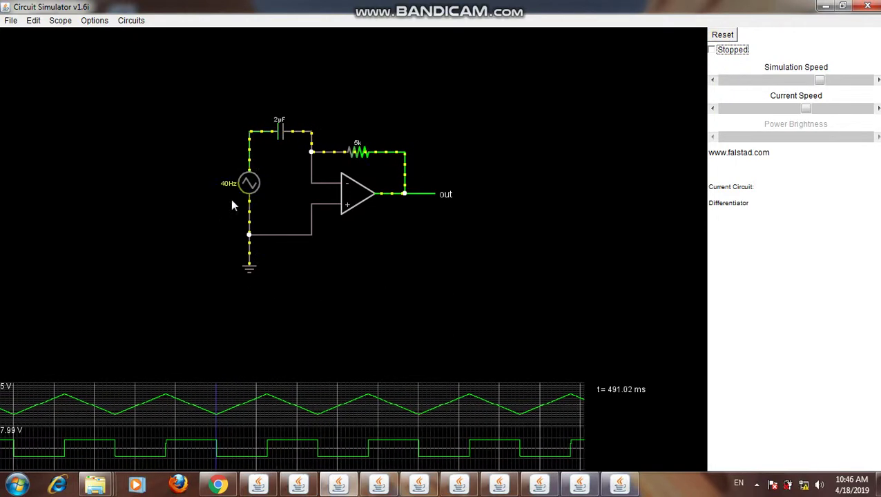
mouse_move(250, 182)
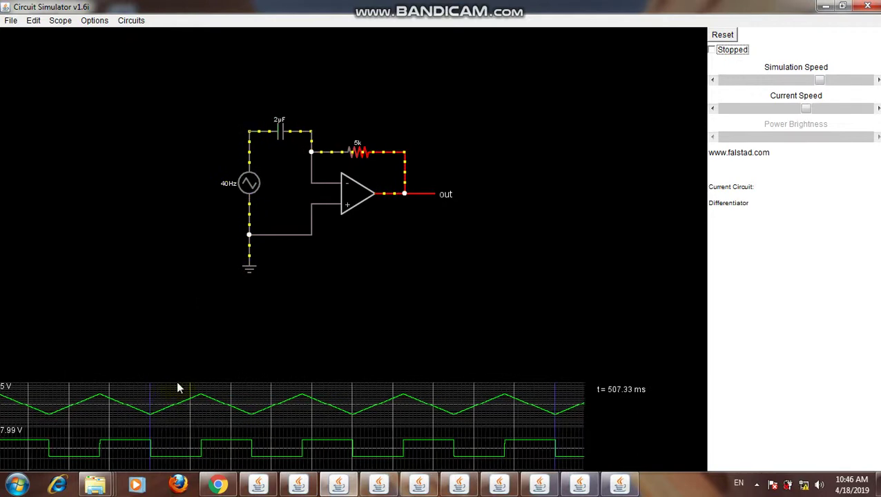
mouse_move(366, 456)
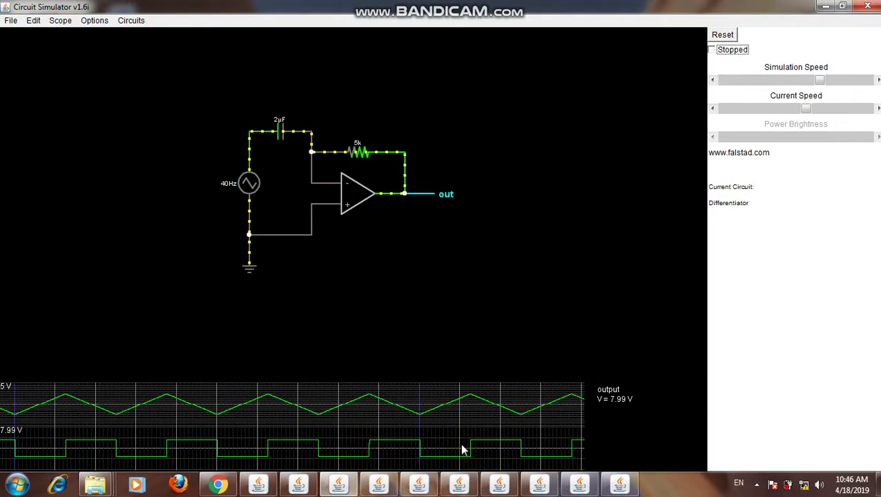
mouse_move(63, 417)
mouse_move(161, 448)
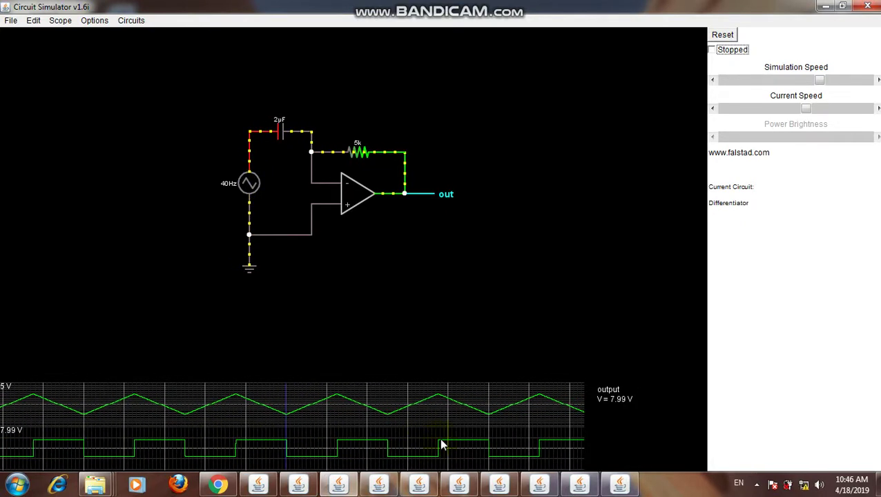
mouse_move(462, 415)
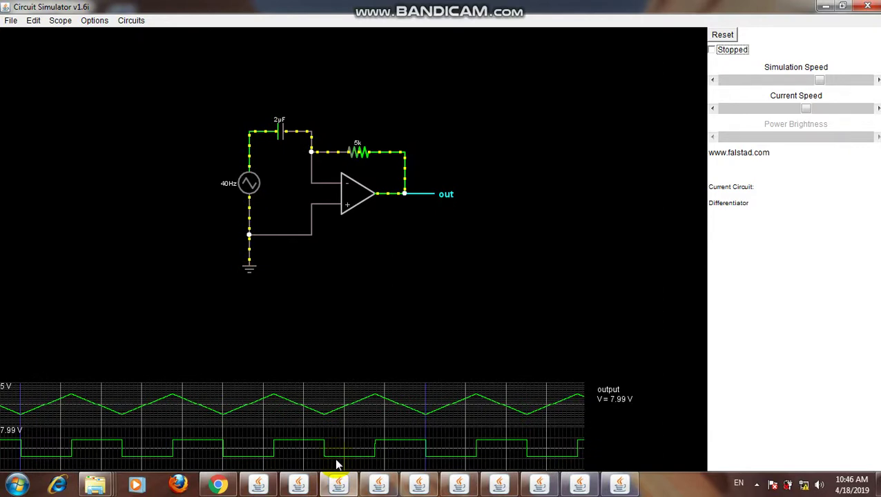
mouse_move(339, 401)
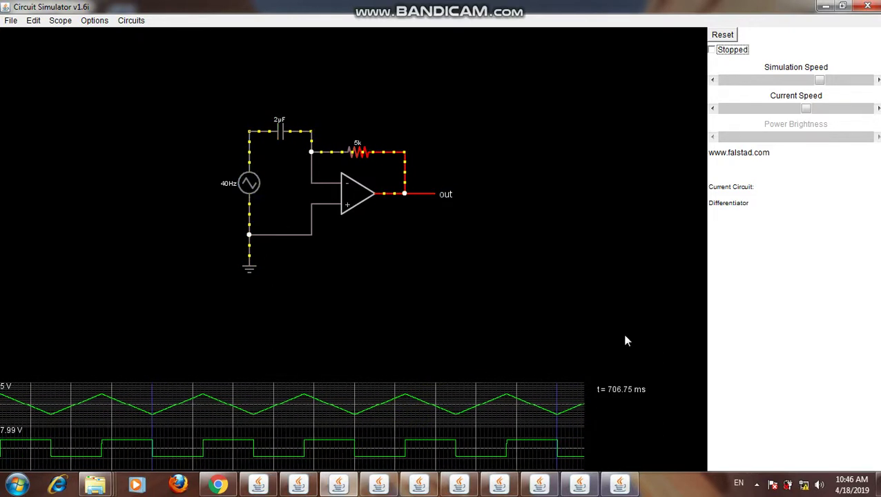
Stop the Differentiator simulation and minimize its window
click(728, 208)
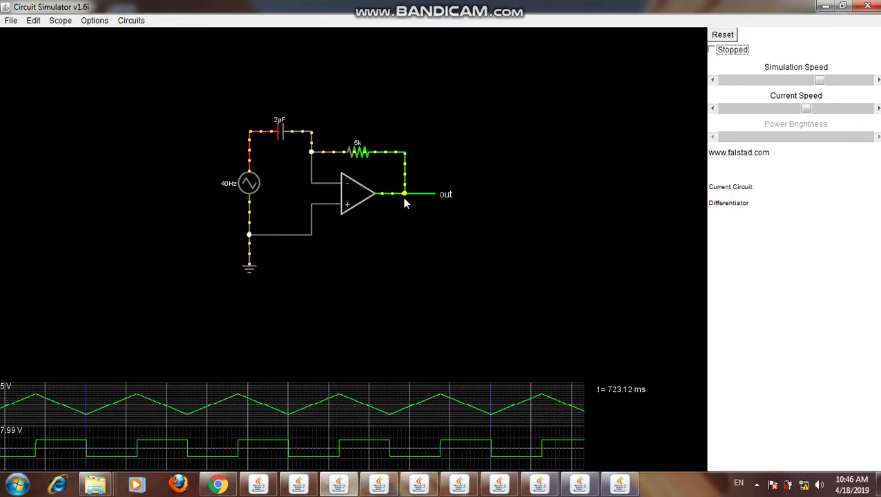
click(713, 53)
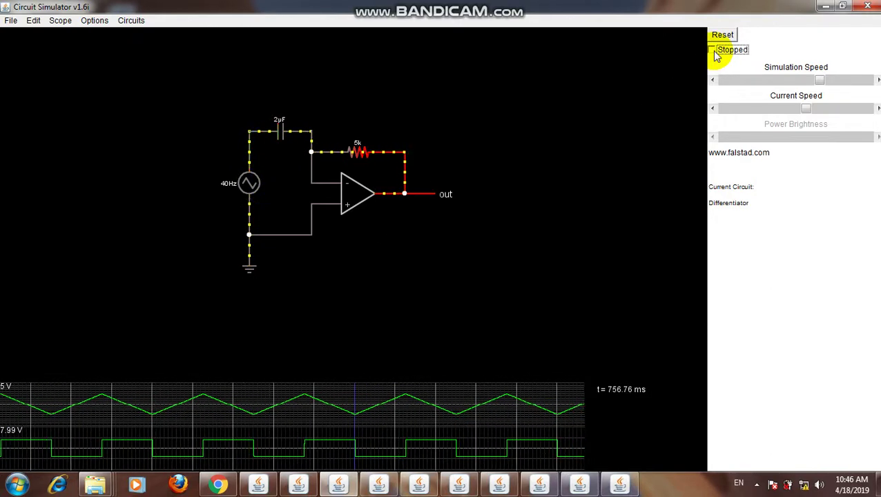
click(712, 52)
click(337, 486)
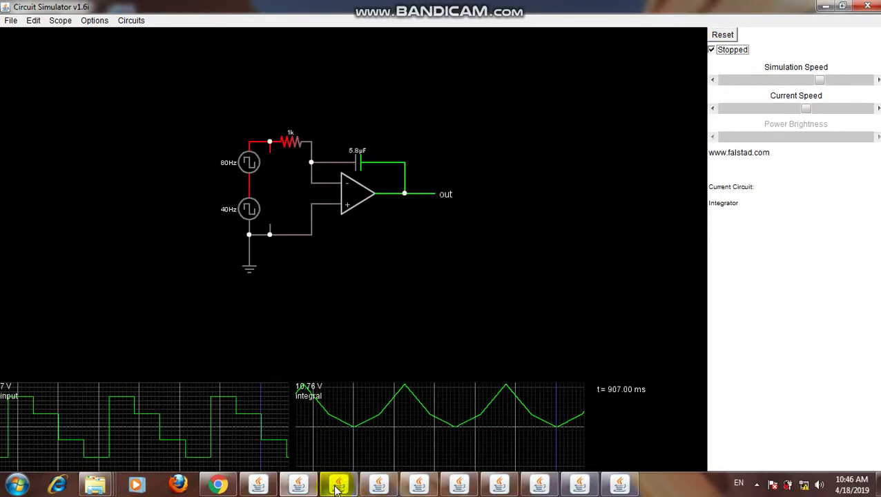
Switch to the Schmitt Trigger circuit, start its simulation and examine the two sources, the feedback resistor and the threshold trace
click(377, 487)
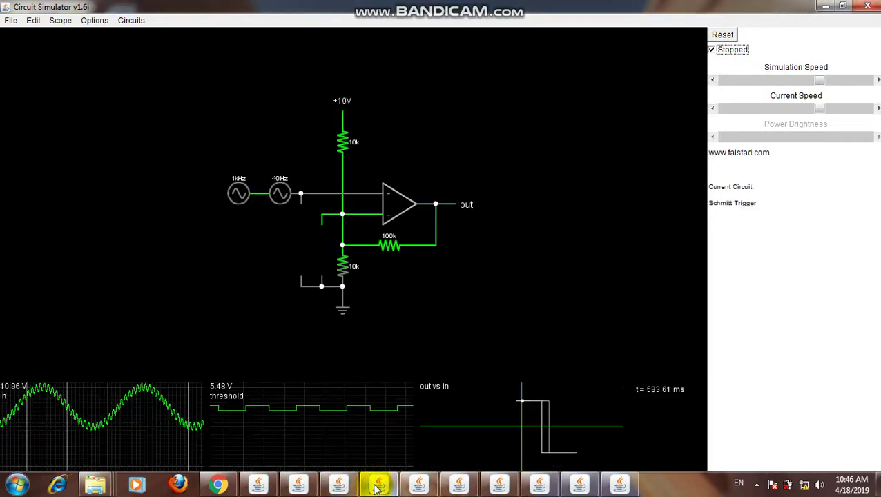
click(715, 50)
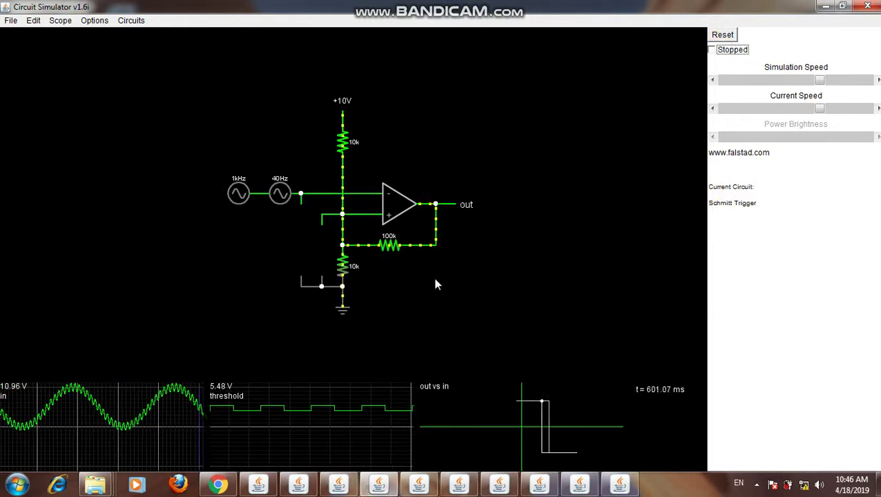
mouse_move(343, 285)
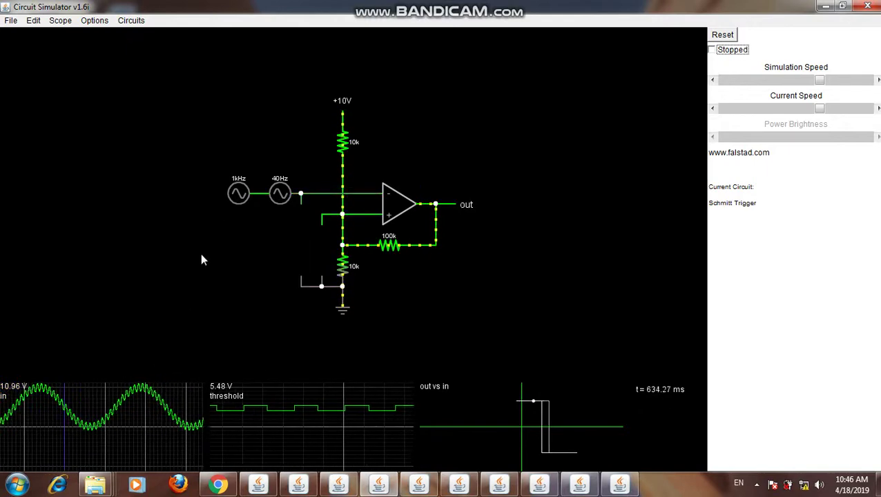
mouse_move(282, 194)
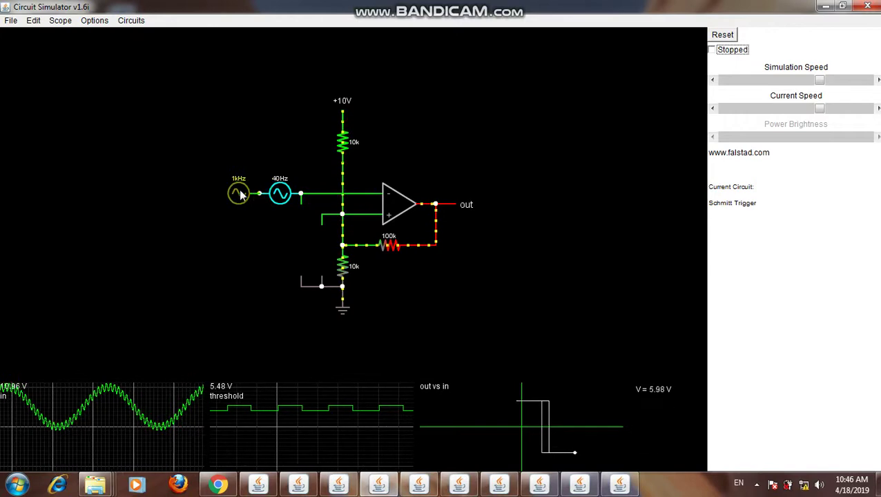
mouse_move(386, 196)
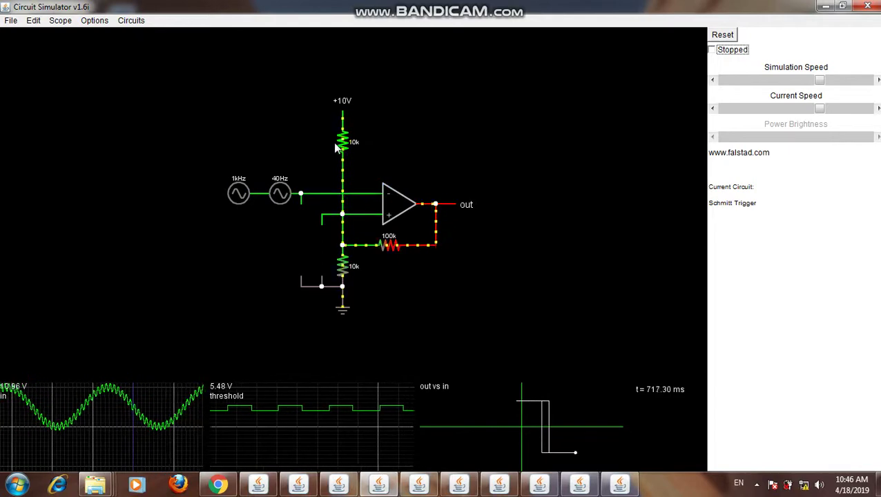
mouse_move(389, 245)
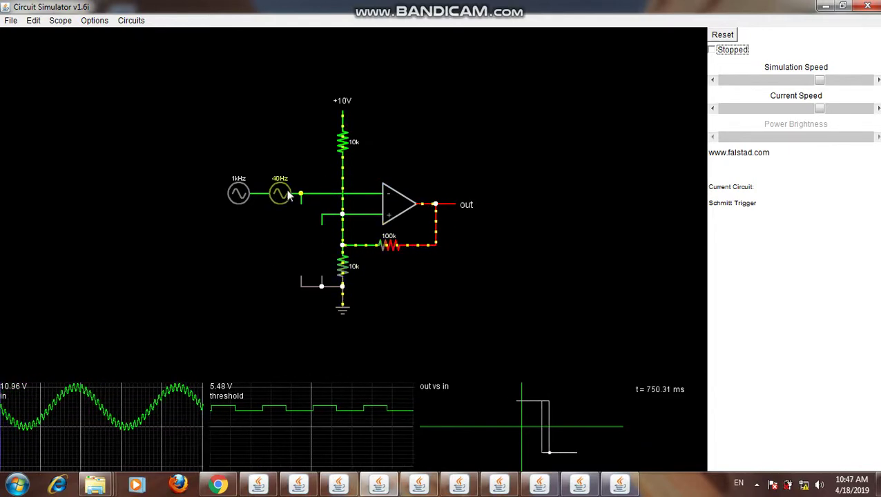
mouse_move(223, 399)
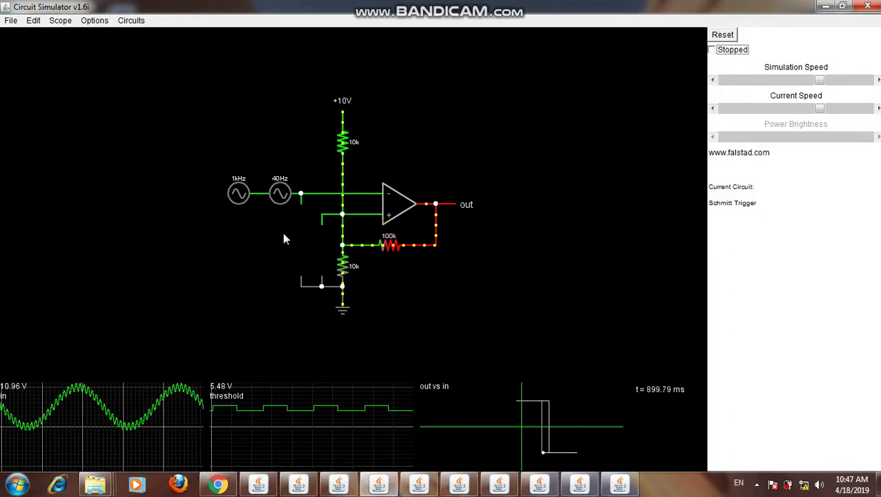
Stop the Schmitt Trigger simulation and minimize its window
click(696, 53)
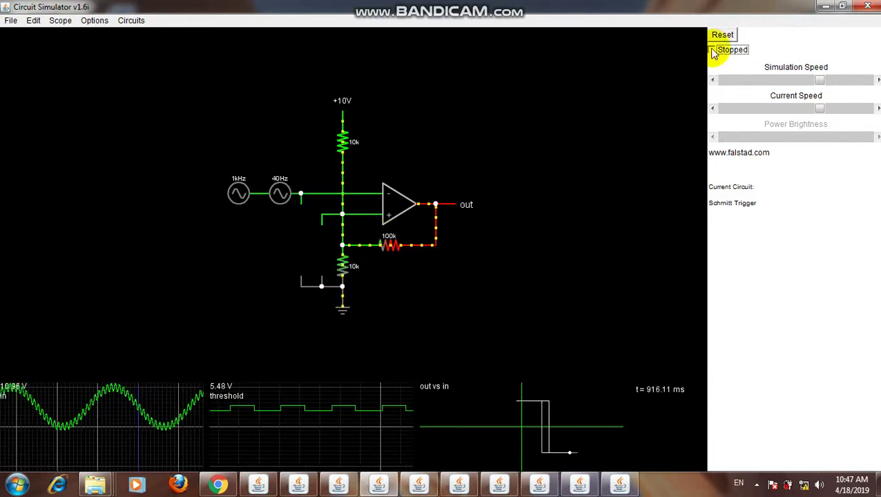
click(714, 51)
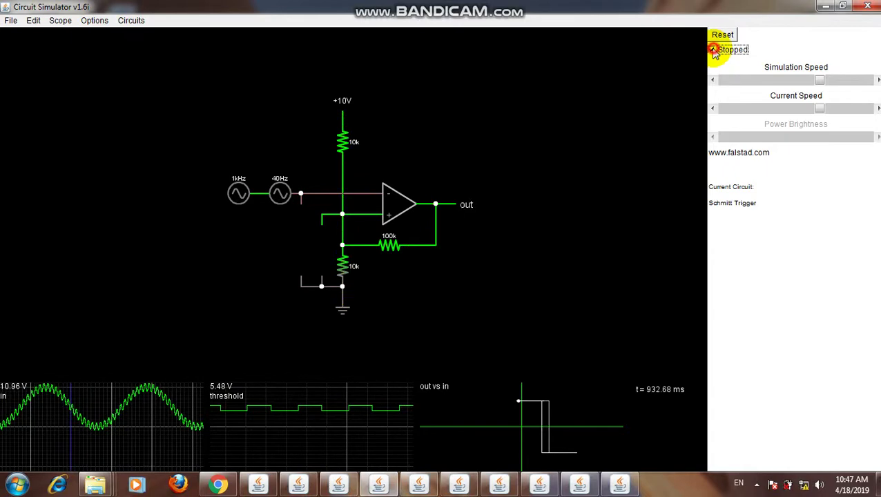
click(379, 483)
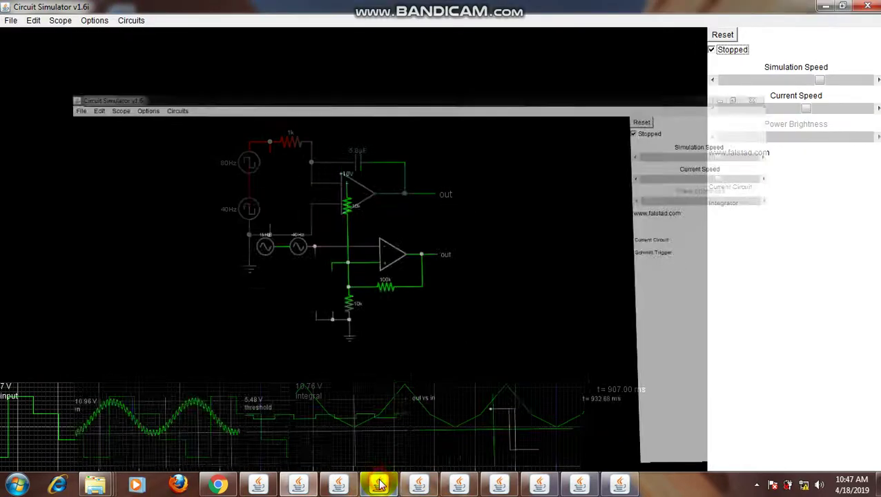
In the I-to-V Converter circuit, connect the 2 mA source to the op-amp input and toggle the 1 mA source off and on again
click(418, 485)
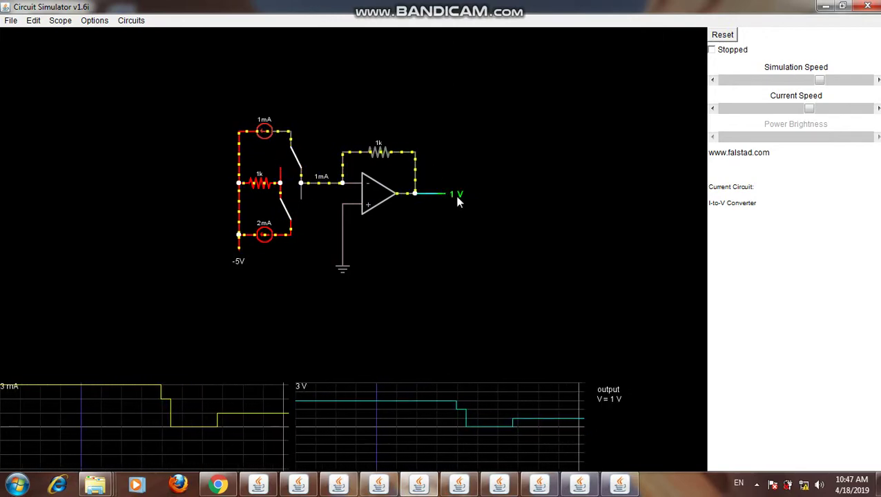
click(279, 203)
click(294, 161)
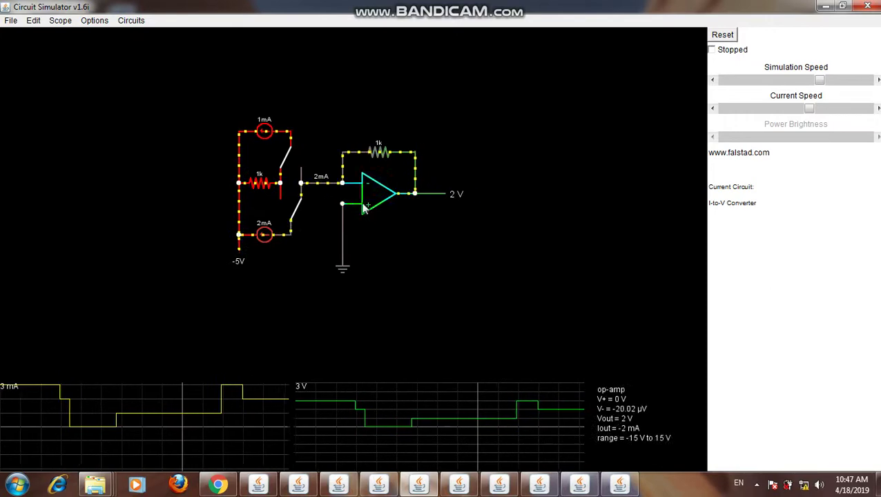
click(288, 161)
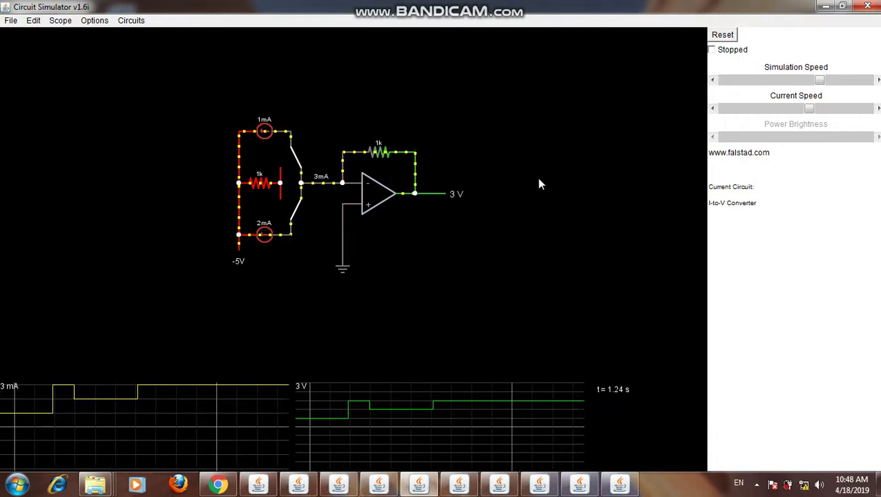
Stop the I-to-V Converter simulation and minimize its window
click(713, 53)
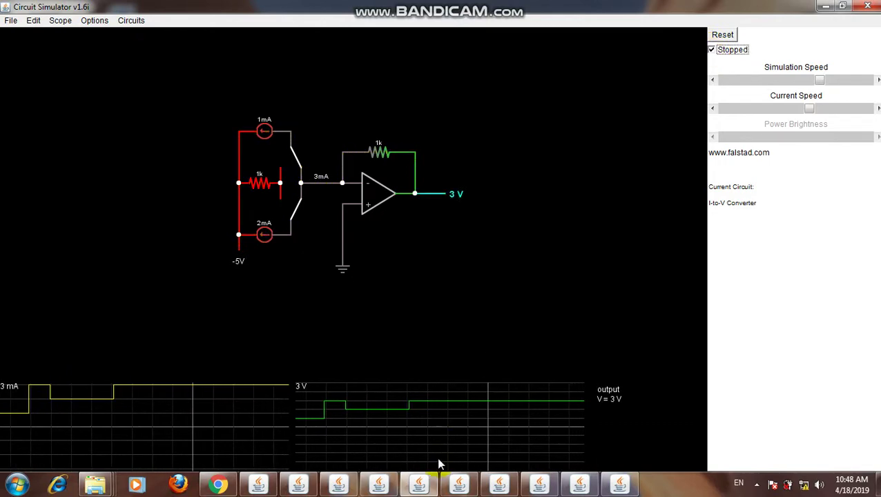
click(420, 486)
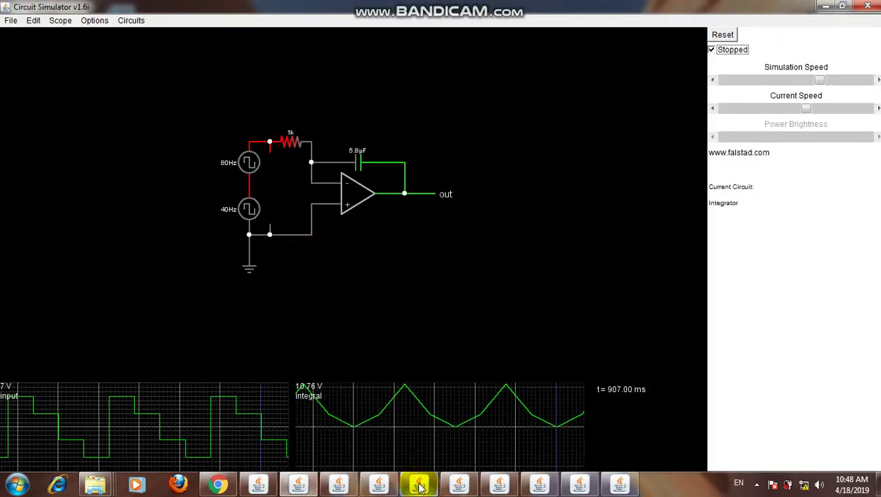
Run the Voltage Regulator circuit and sweep its Load Current to the far end of the range and back near the start
click(461, 486)
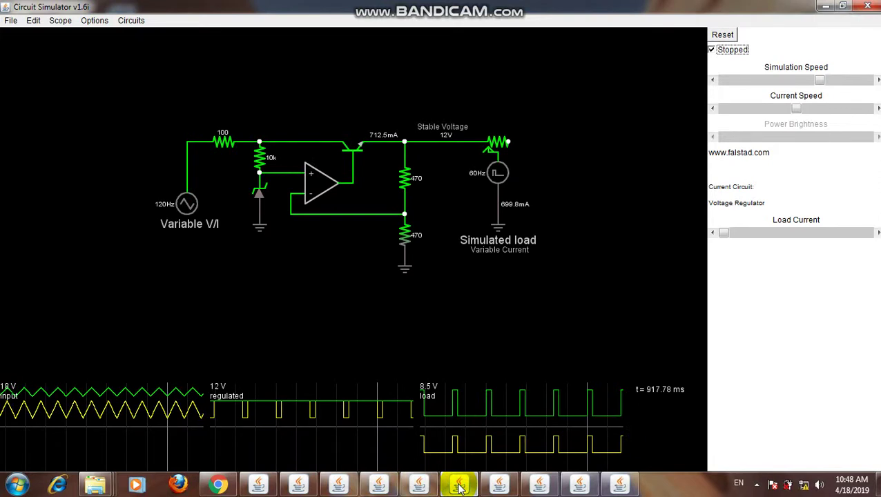
click(712, 50)
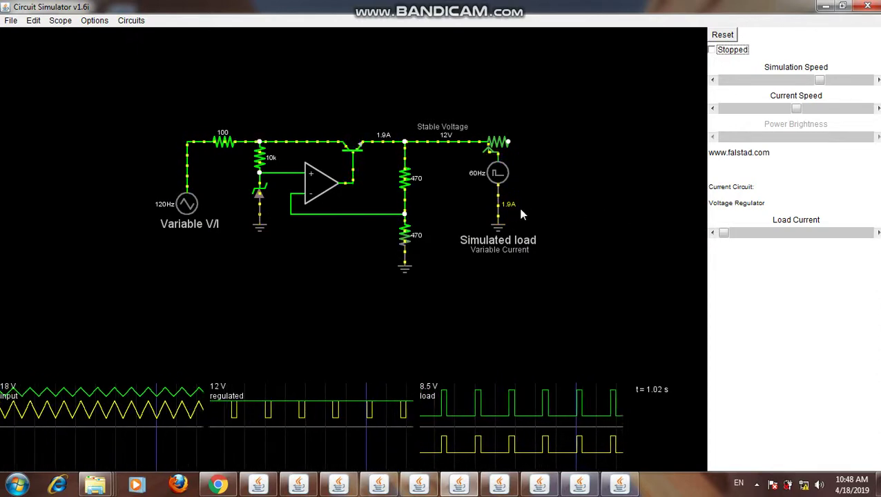
click(714, 228)
drag(723, 232, 871, 235)
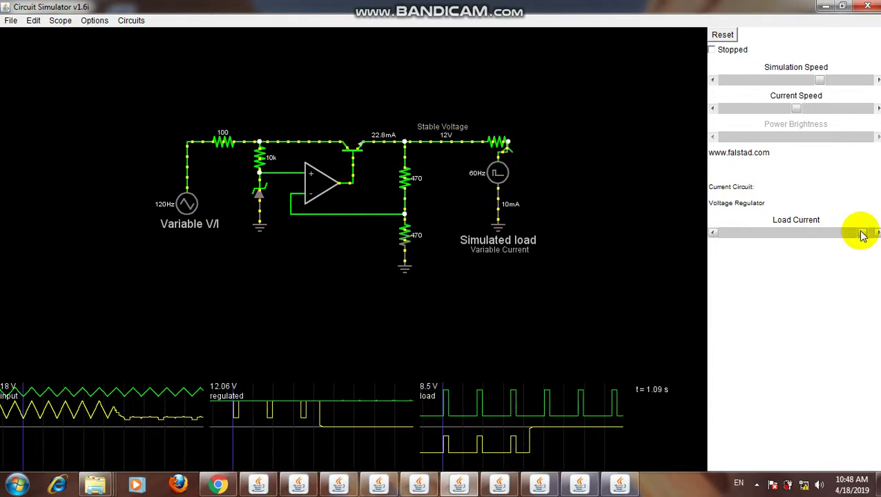
drag(862, 235, 735, 235)
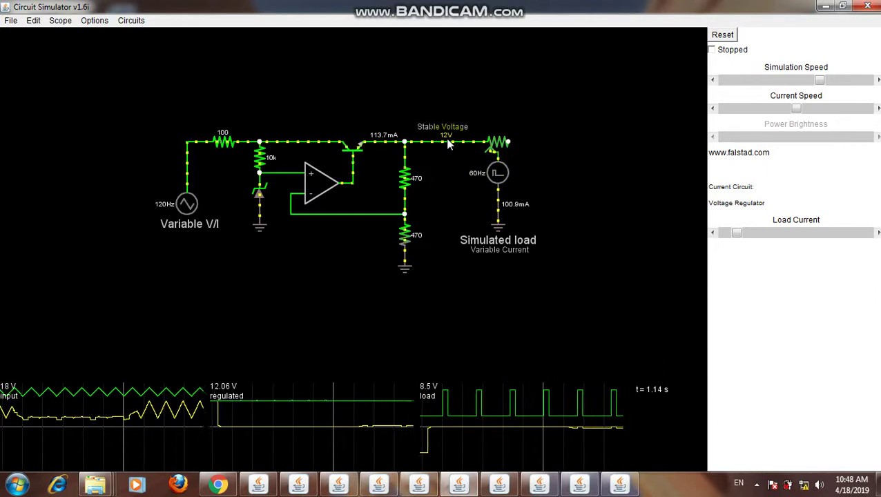
Lower the Voltage Regulator's Load Current slider to its minimum and inspect the Zener diode, resistors, op-amp, source and regulated waveform
drag(737, 235, 723, 235)
mouse_move(496, 161)
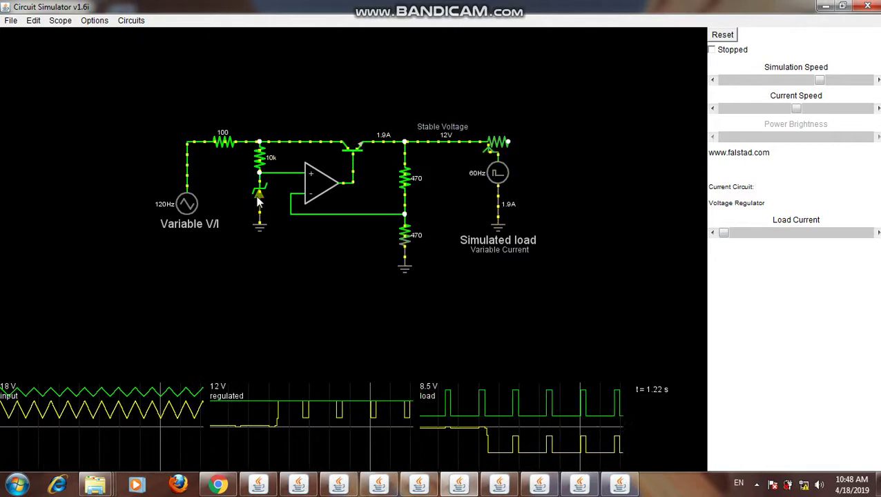
mouse_move(260, 198)
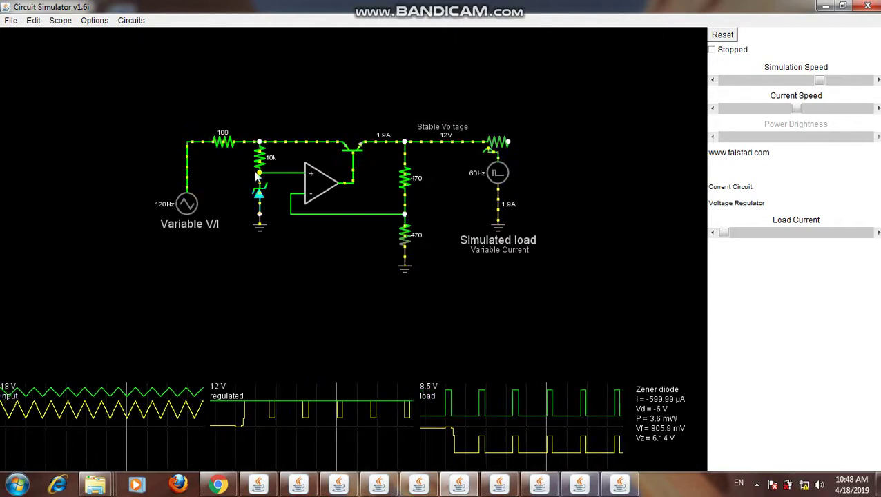
mouse_move(255, 160)
mouse_move(318, 195)
mouse_move(399, 173)
mouse_move(188, 207)
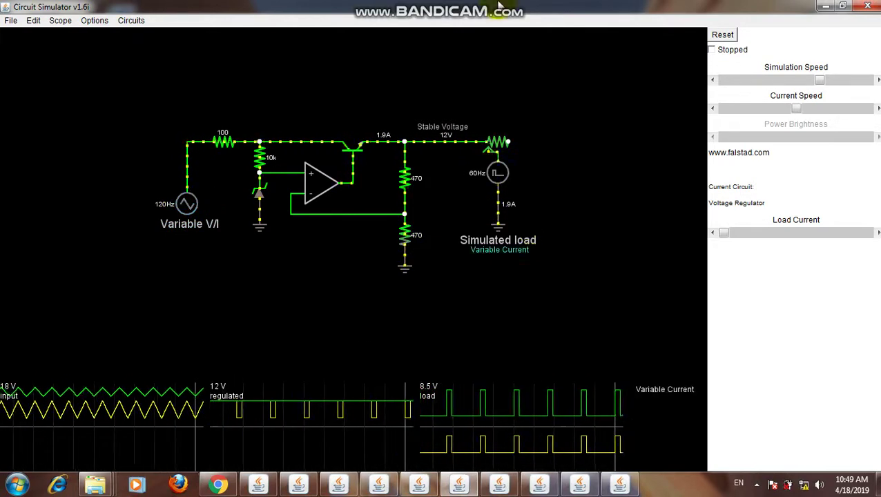
mouse_move(258, 417)
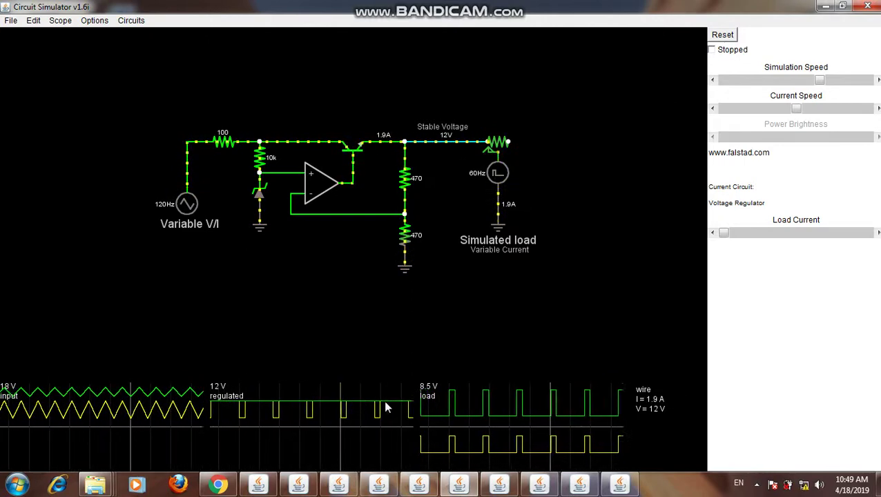
Run the Relaxation Oscillator circuit with the resistor between the op-amp's output and non-inverting input set to 100k, and stop the simulation
click(498, 486)
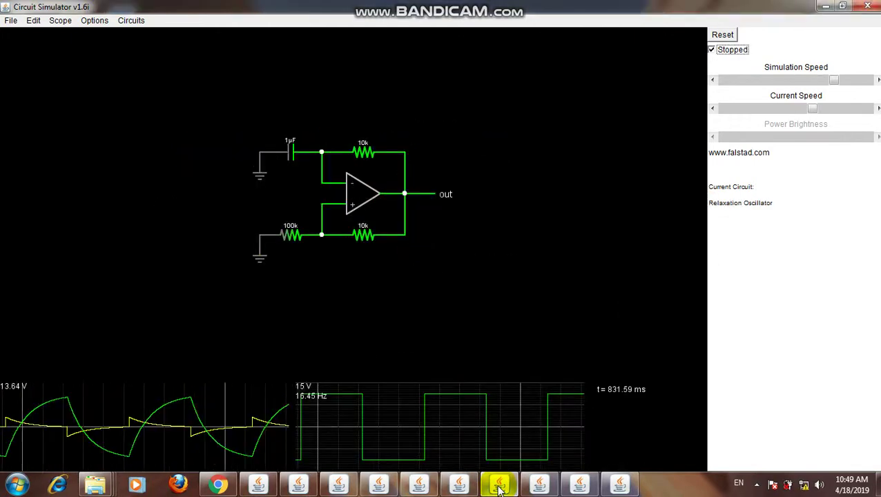
click(712, 51)
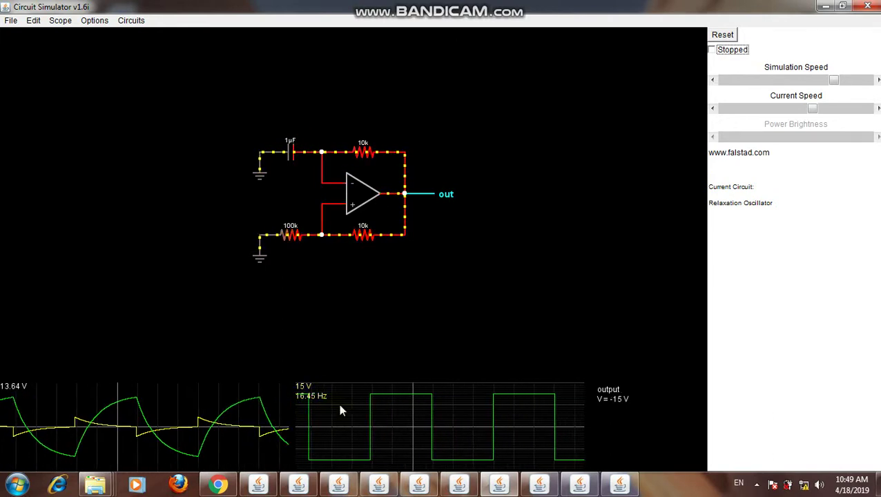
double_click(360, 235)
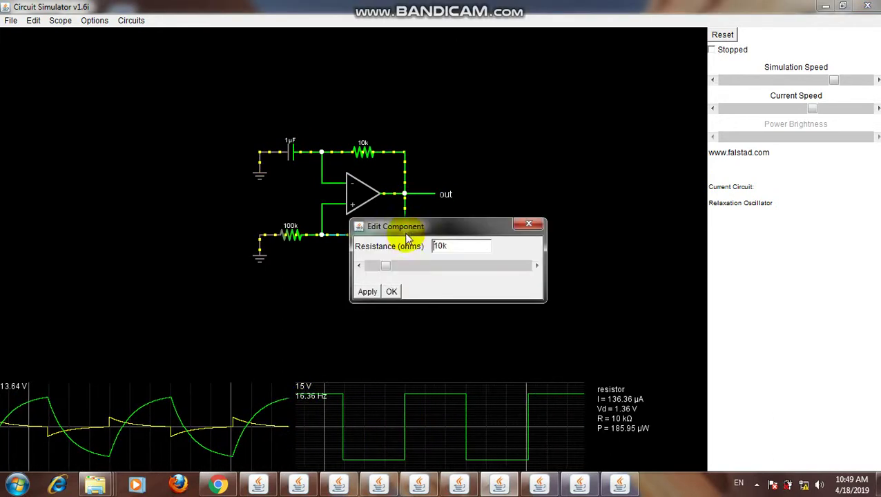
text(0)
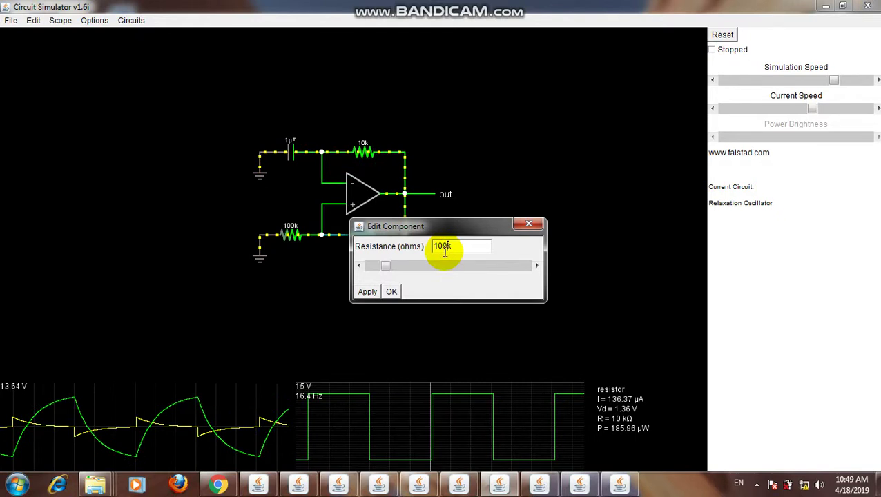
click(367, 291)
click(392, 292)
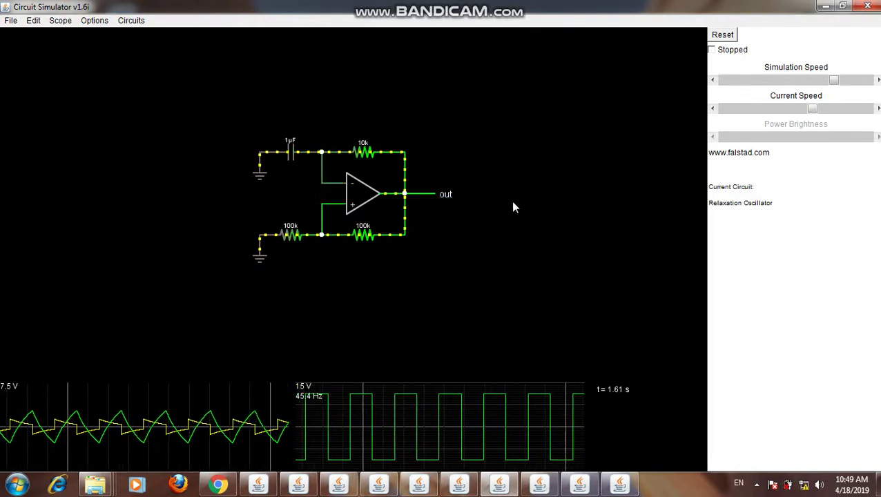
click(715, 55)
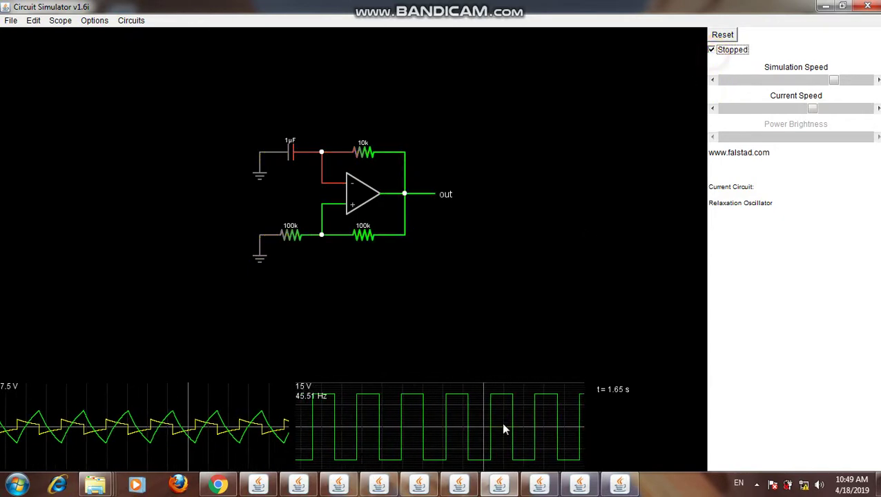
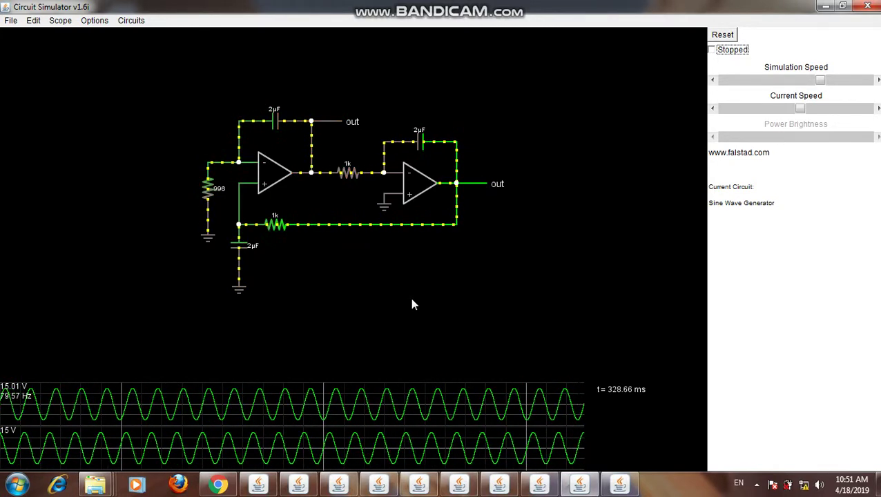
Run the Sawtooth Wave Generator circuit with slightly higher simulation and current speeds, and stop the simulation
click(618, 485)
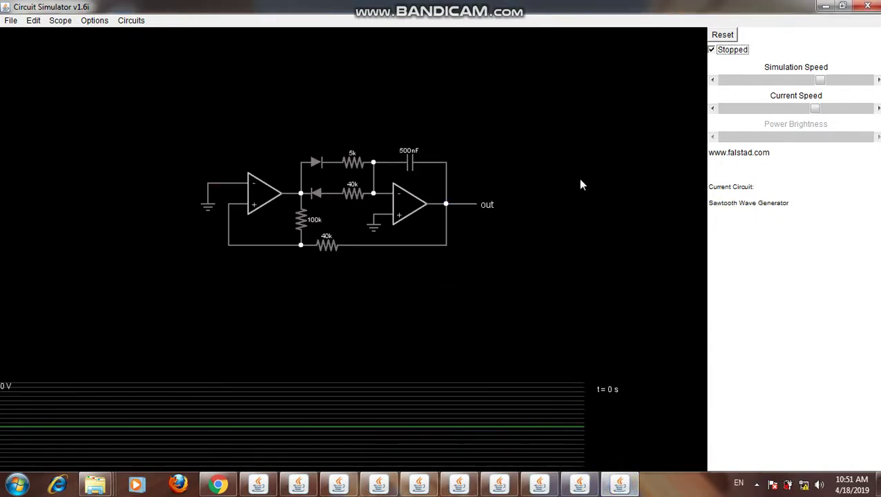
click(710, 50)
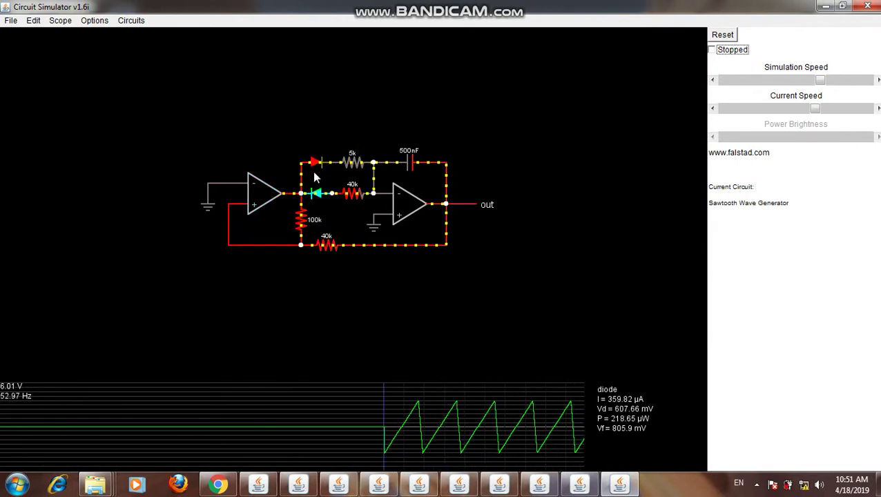
click(834, 111)
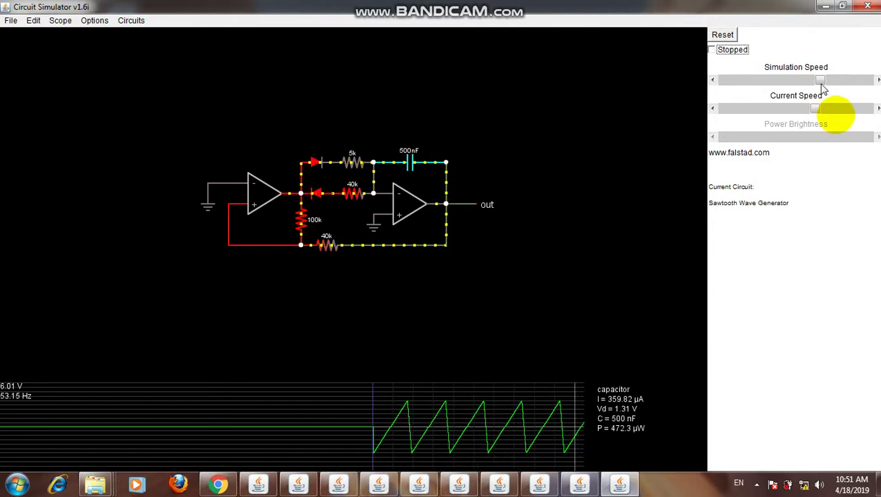
mouse_move(821, 81)
mouse_down()
mouse_move(807, 82)
mouse_move(826, 81)
mouse_up()
click(826, 109)
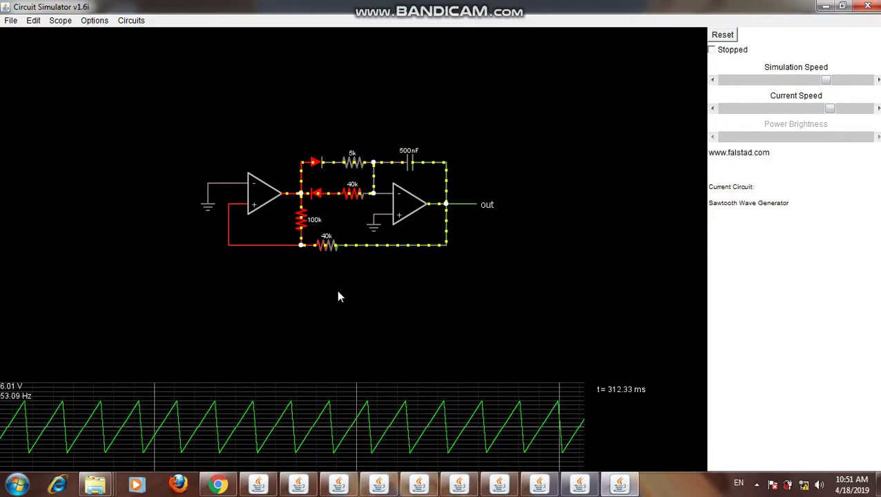
click(711, 51)
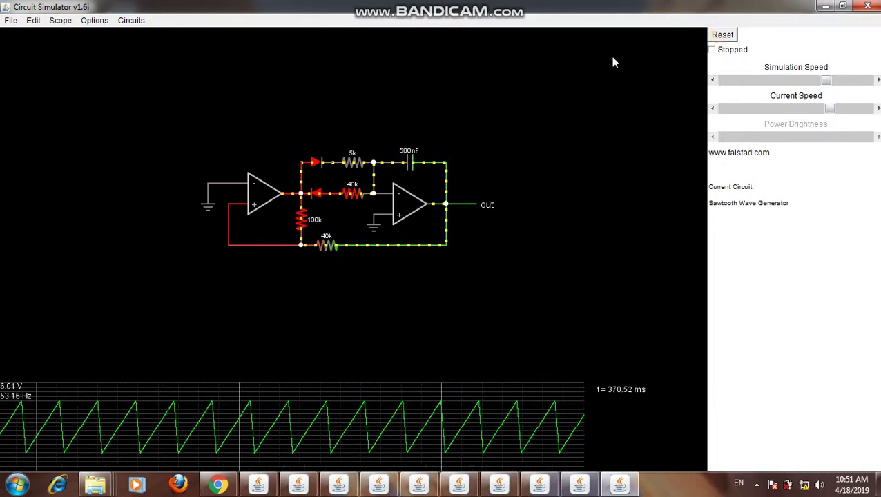
Load the Op-Amp Feedback example circuit
click(135, 20)
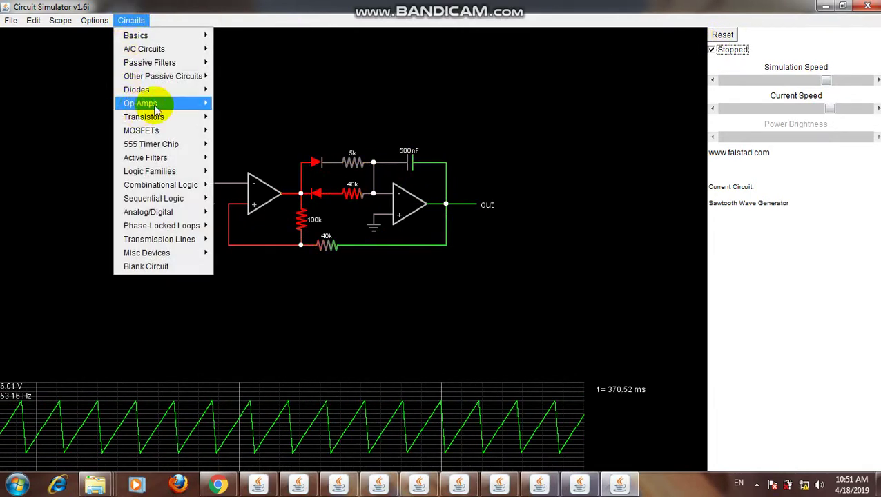
mouse_move(209, 105)
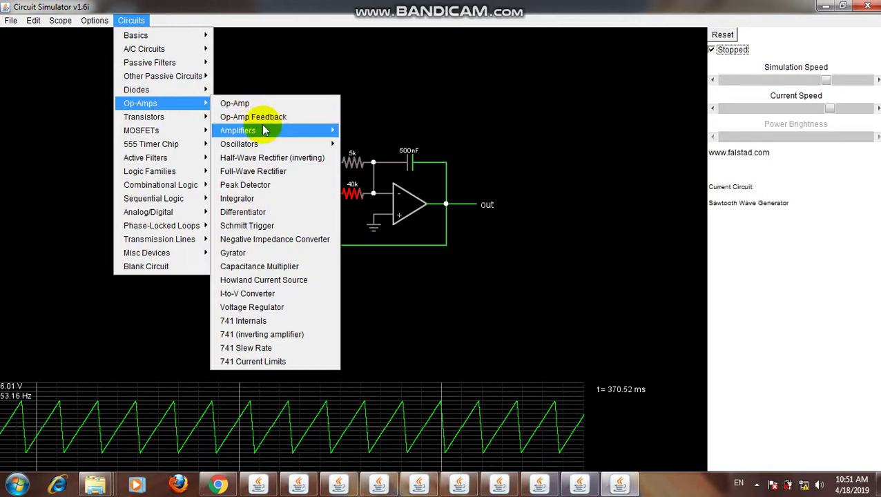
mouse_move(306, 134)
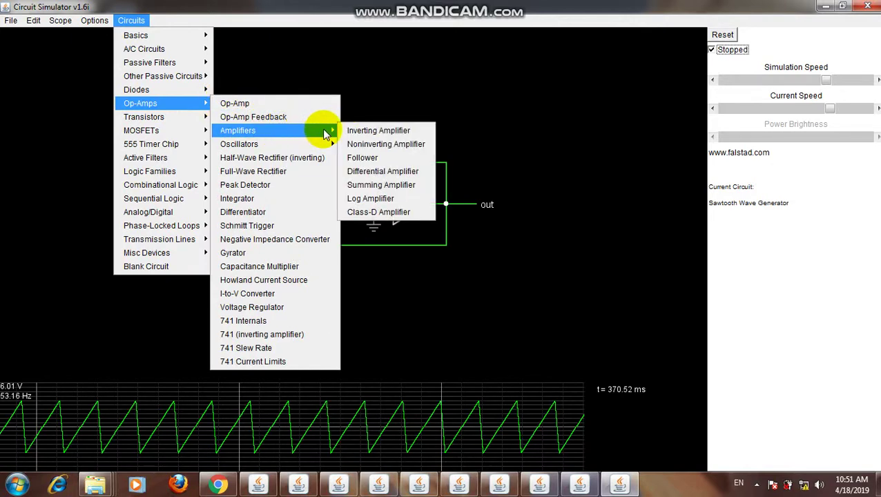
click(291, 118)
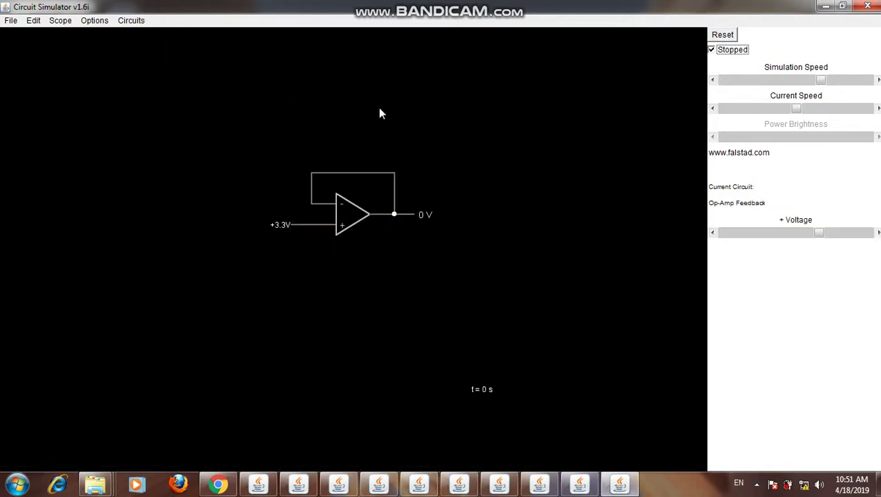
Load the basic Op-Amp example circuit and run its simulation
click(130, 21)
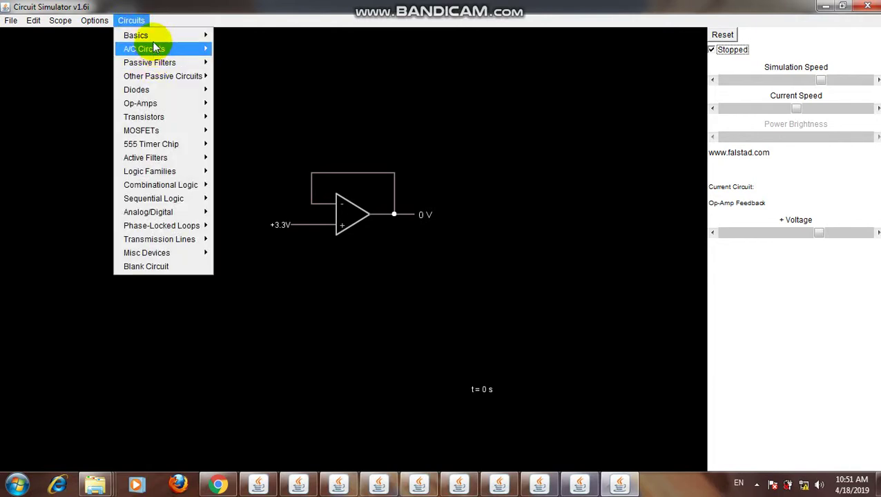
mouse_move(181, 103)
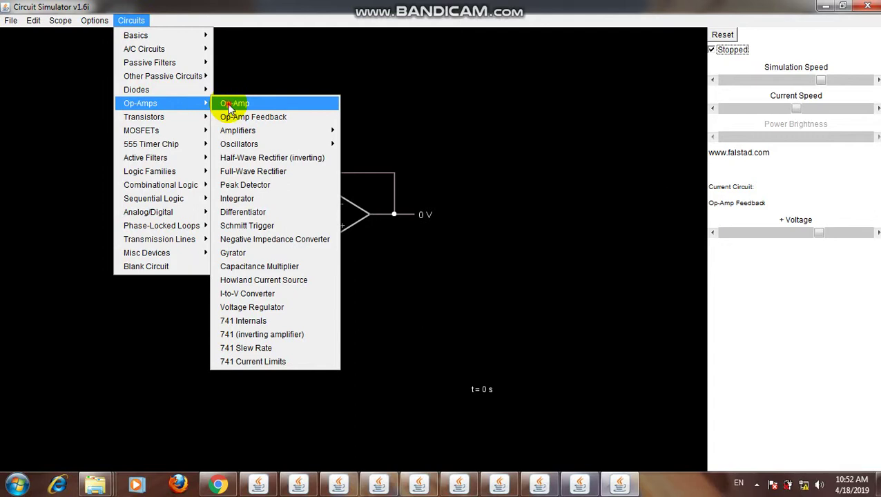
click(229, 104)
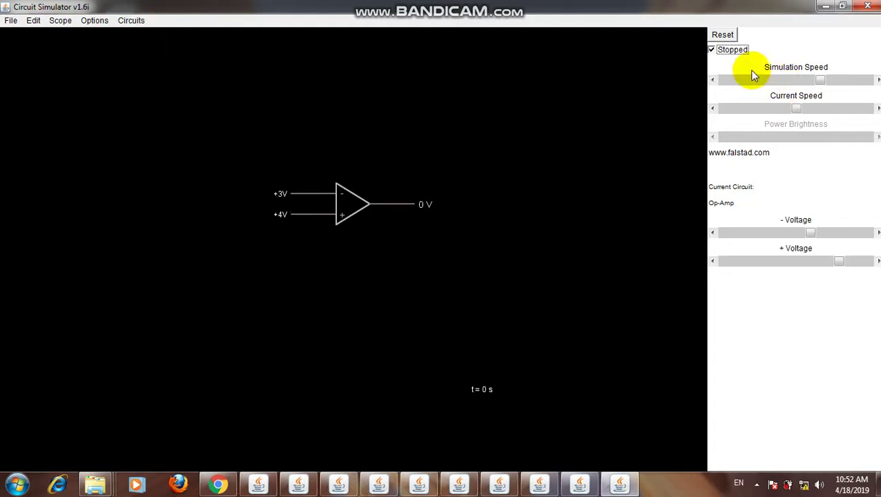
click(718, 53)
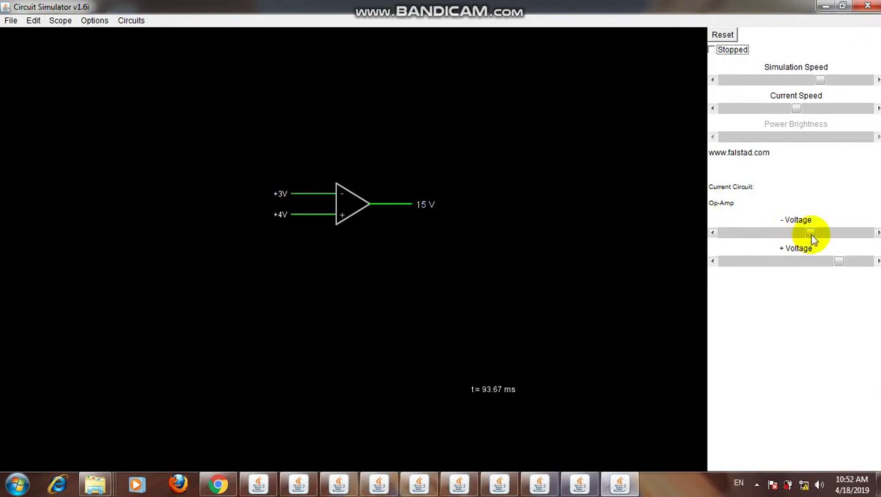
Raise the op-amp's inverting input voltage to 4.4 V, lower it to 2.8 V, and inspect the op-amp
drag(808, 233, 850, 234)
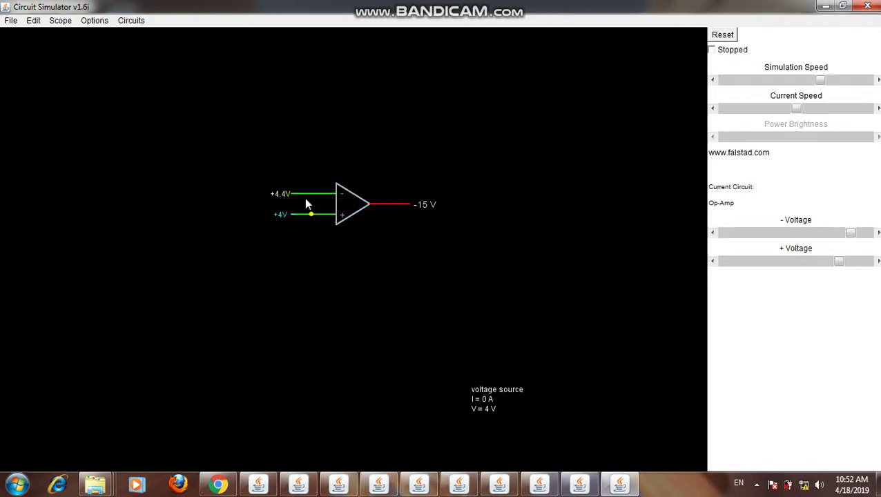
drag(852, 233, 802, 235)
mouse_move(356, 218)
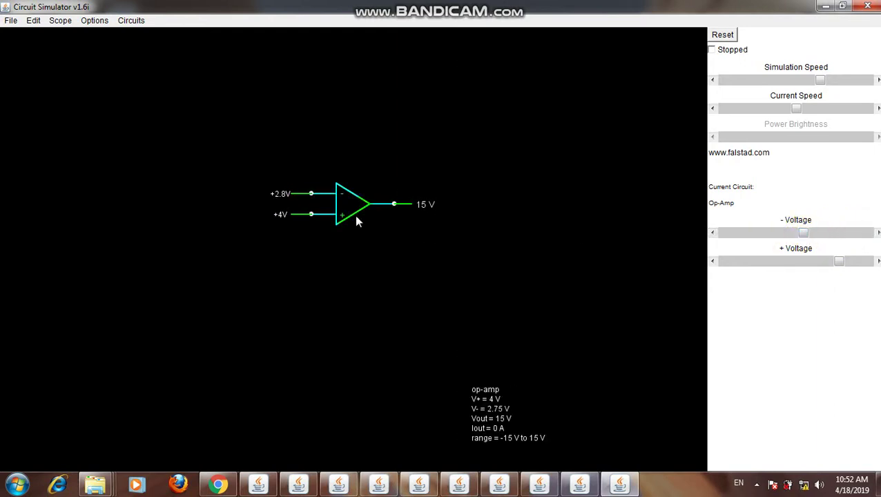